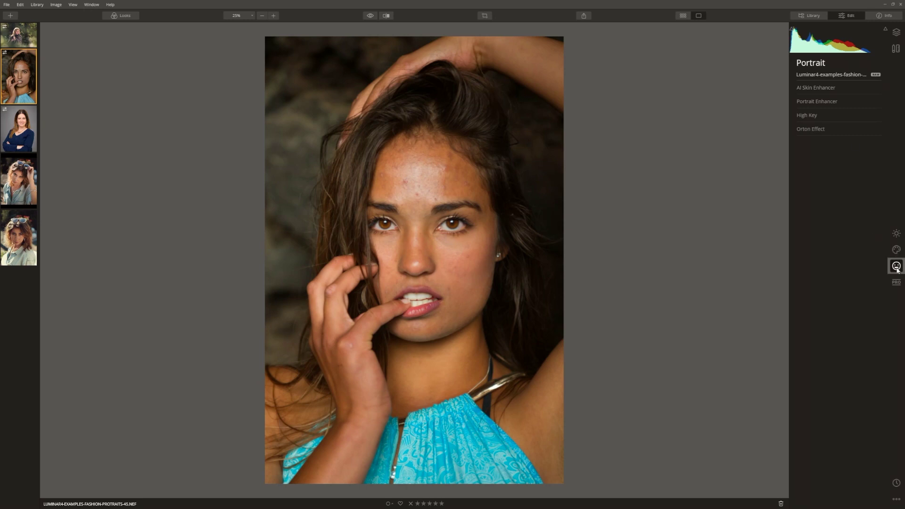
Turn on AI Skin Defects Removal and set the AI Skin Enhancer Amount to 74.
left_click(820, 87)
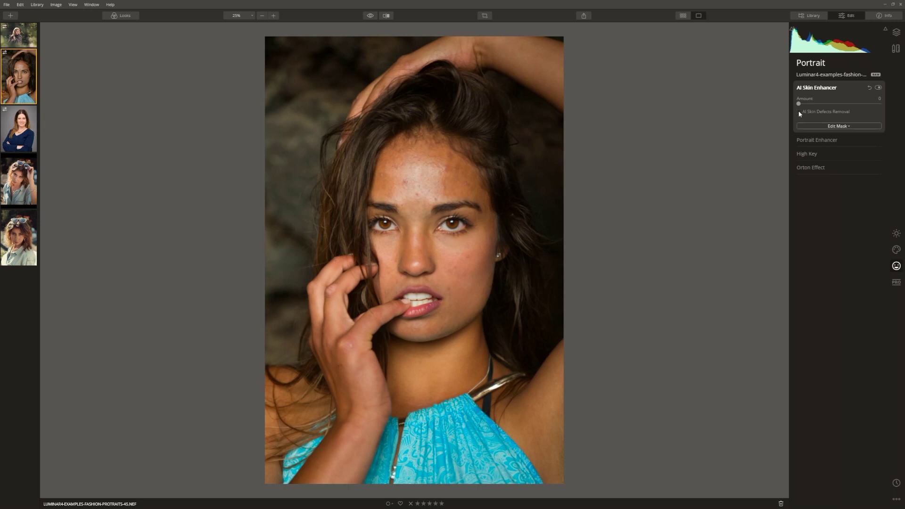
left_click(799, 111)
left_click_drag(799, 104, 879, 110)
left_click_drag(880, 104, 860, 108)
left_click(819, 140)
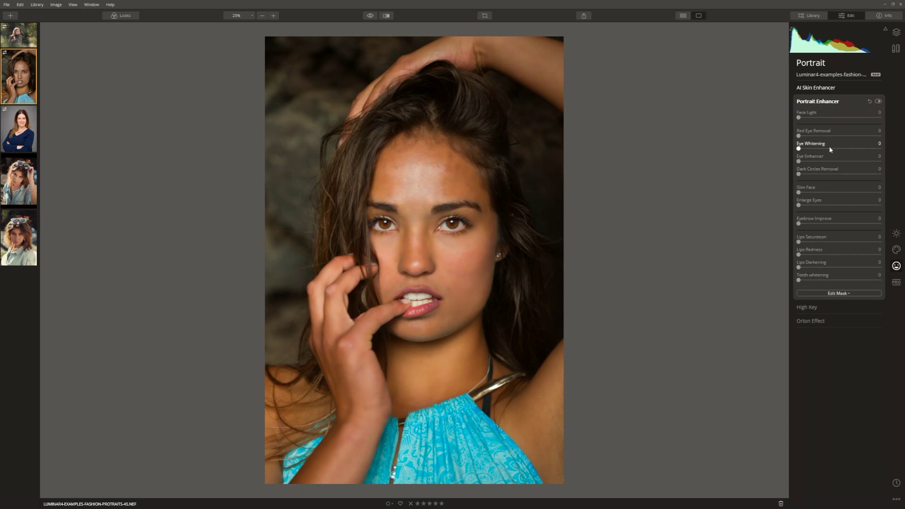
Raise Portrait Enhancer Face Light to 34 and compare with the tool off and on.
left_click_drag(798, 117, 826, 119)
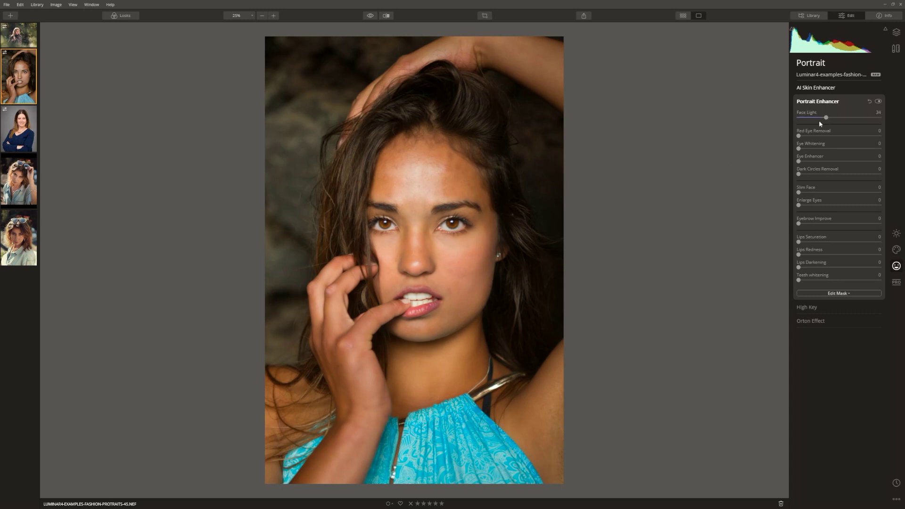
left_click(878, 101)
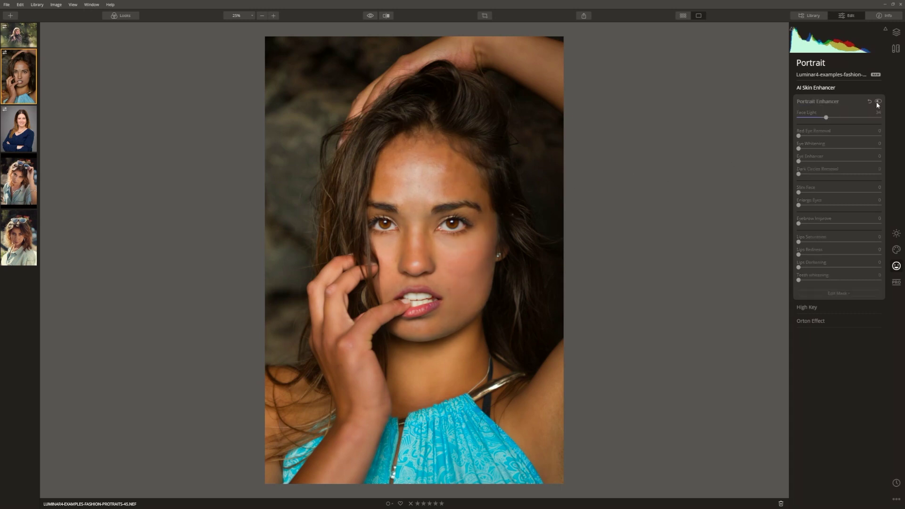
left_click(878, 102)
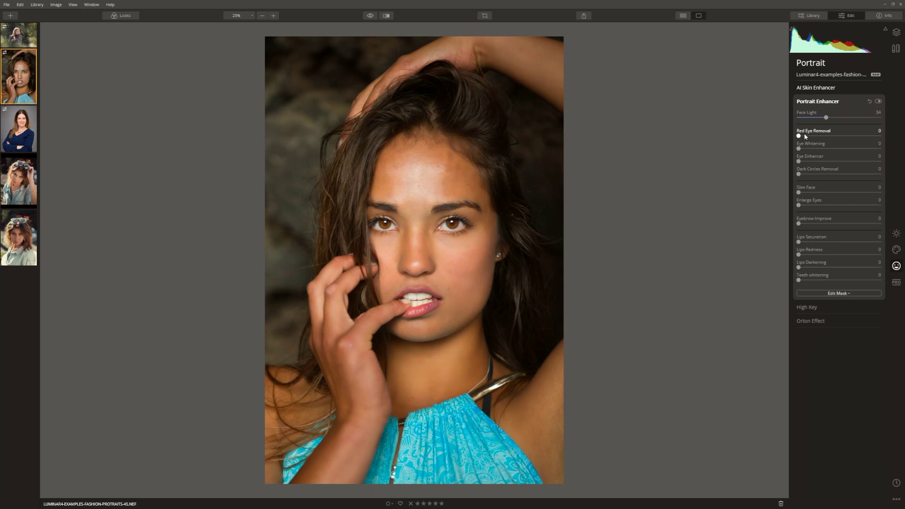
Set Eye Whitening 23, Eye Enhancer 28 and Dark Circles Removal 6.
mouse_move(799, 137)
left_mouse_down()
mouse_move(867, 139)
mouse_move(796, 140)
left_mouse_up()
left_click_drag(798, 148, 818, 154)
left_click_drag(798, 162, 820, 164)
mouse_move(798, 174)
left_mouse_down()
mouse_move(877, 175)
mouse_move(802, 174)
left_mouse_up()
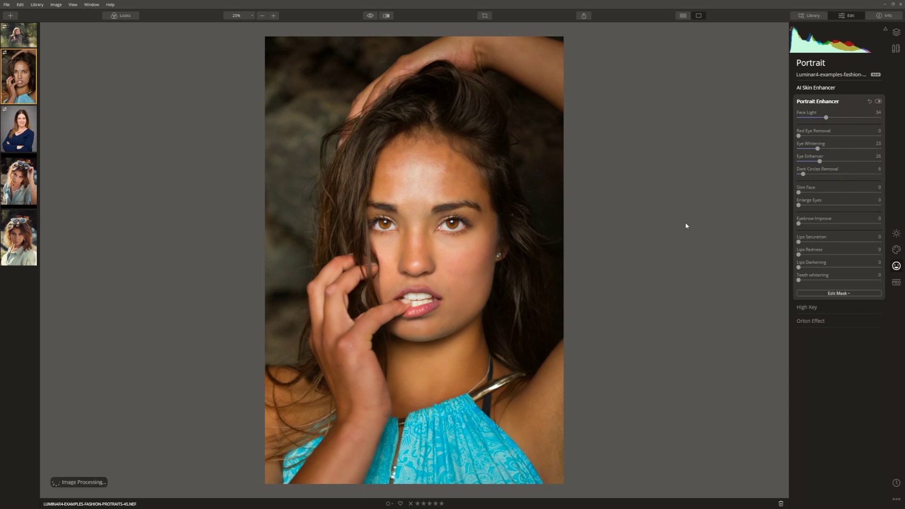
Reset Dark Circles Removal to 0 and set Slim Face 59 and Enlarge Eyes 20.
left_click(802, 174)
double_click(803, 174)
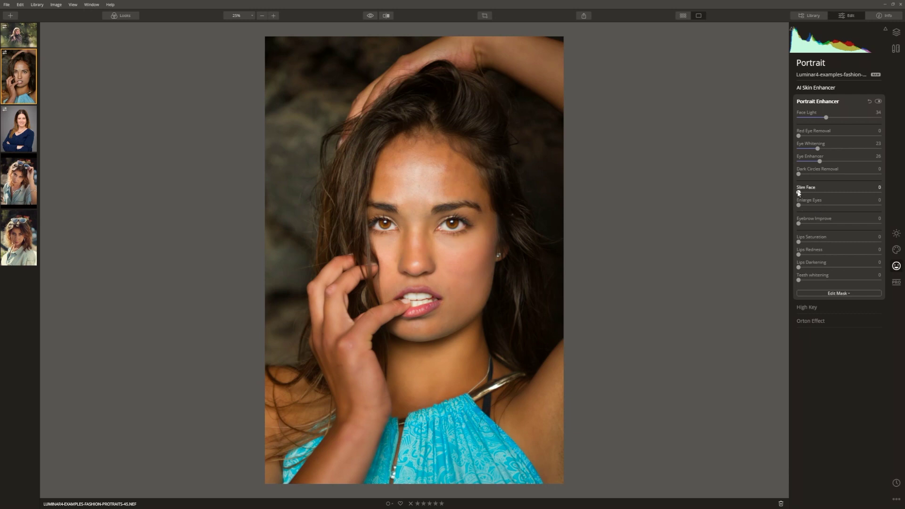
mouse_move(798, 192)
left_mouse_down()
mouse_move(828, 196)
mouse_move(807, 206)
mouse_move(816, 207)
mouse_move(798, 192)
left_mouse_up()
double_click(811, 205)
left_click_drag(798, 193, 816, 206)
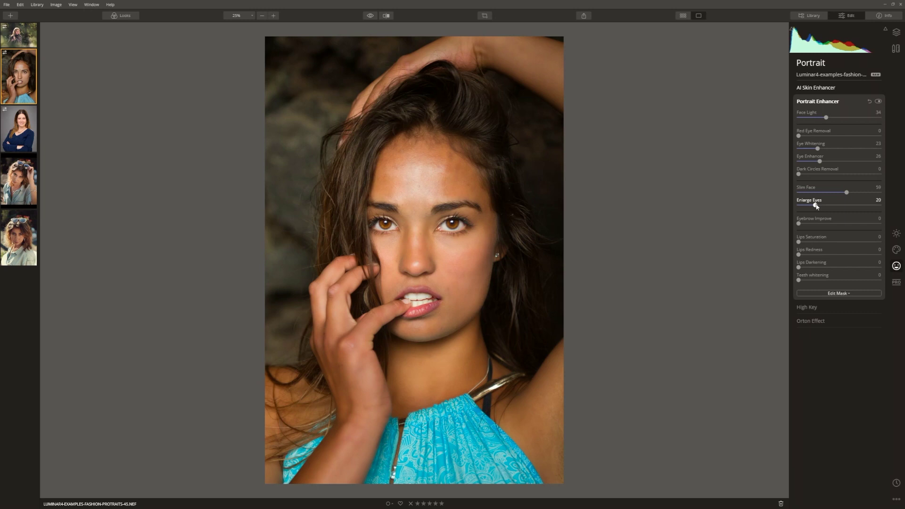
Set Eyebrow Improve 21, Lips Darkening 38 and Teeth Whitening 24, then compare with the original.
mouse_move(801, 224)
left_mouse_down()
mouse_move(865, 230)
mouse_move(815, 221)
left_mouse_up()
left_click_drag(799, 266, 832, 269)
left_click_drag(799, 280, 817, 287)
left_click(369, 16)
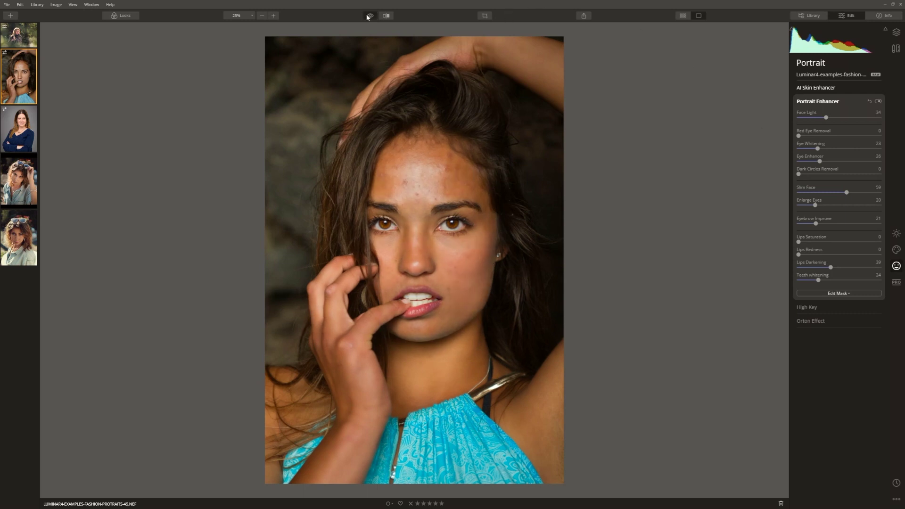
left_click(369, 16)
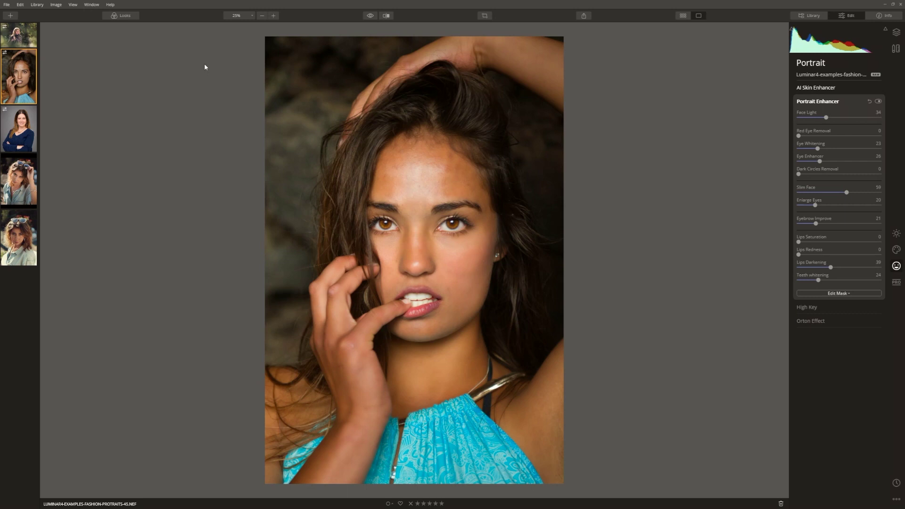
Open the business portrait and zoom to 50% centred on the face.
key("Right")
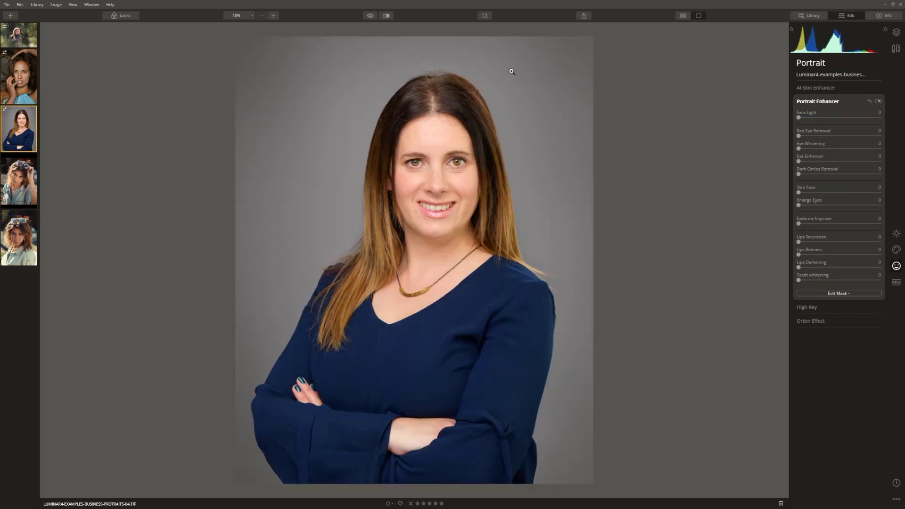
left_click(251, 16)
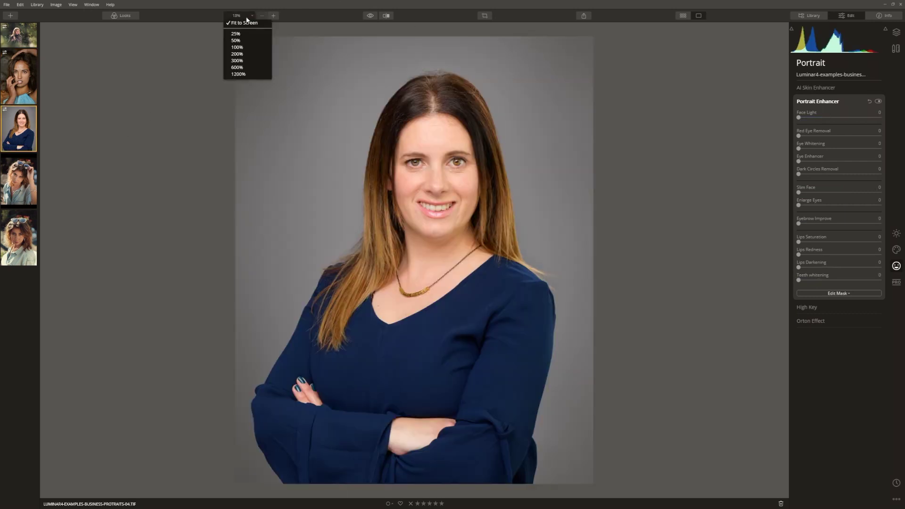
left_click(243, 42)
left_click_drag(334, 45, 341, 319)
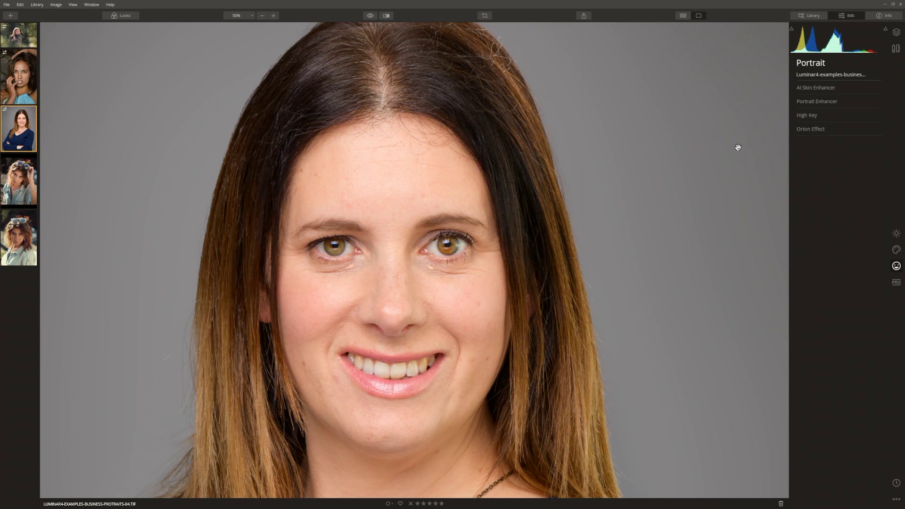
Enable AI Skin Defects Removal, compare before and after, and set AI Skin Enhancer Amount to 64.
left_click(809, 89)
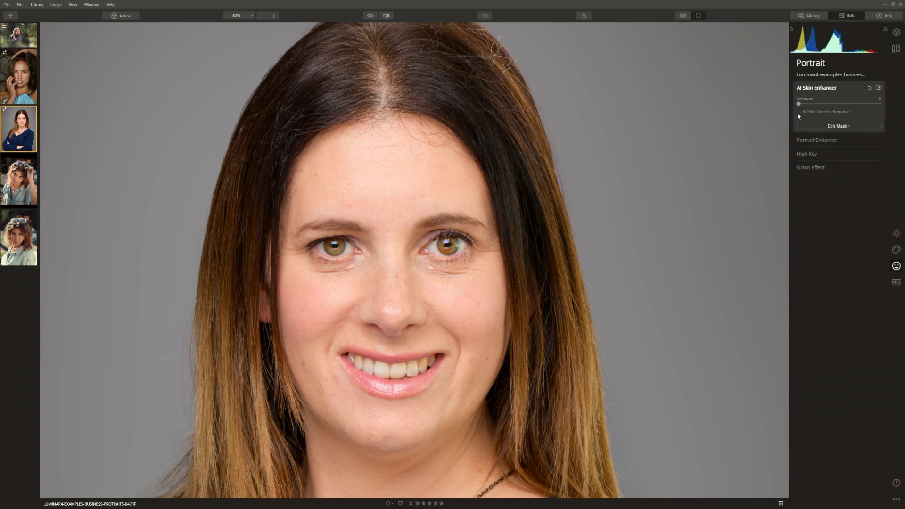
left_click(799, 112)
left_click(878, 88)
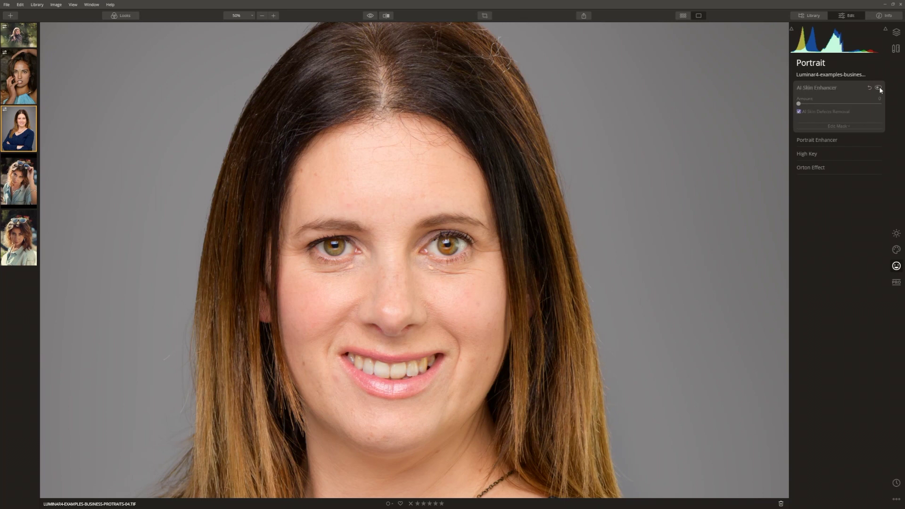
left_click(878, 88)
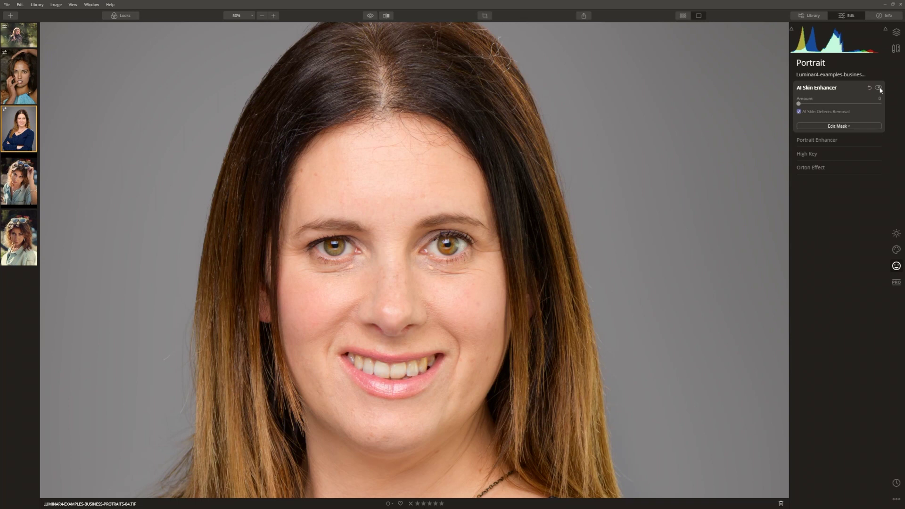
left_click(879, 88)
left_click(878, 88)
left_click(878, 88)
left_click(878, 88)
left_click_drag(800, 104, 853, 110)
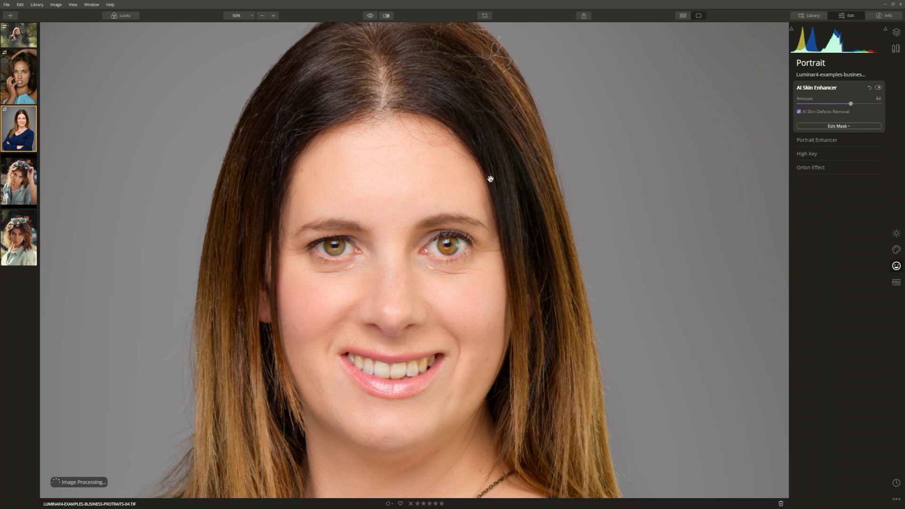
In Portrait Enhancer, set Eye Whitening 33, Eye Enhancer 30 and Dark Circles Removal 64.
left_click(821, 141)
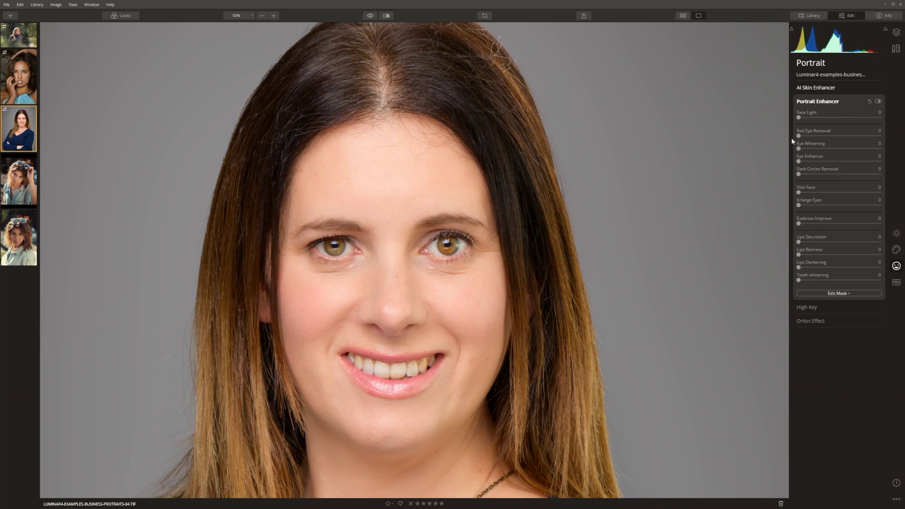
left_click_drag(800, 150, 892, 168)
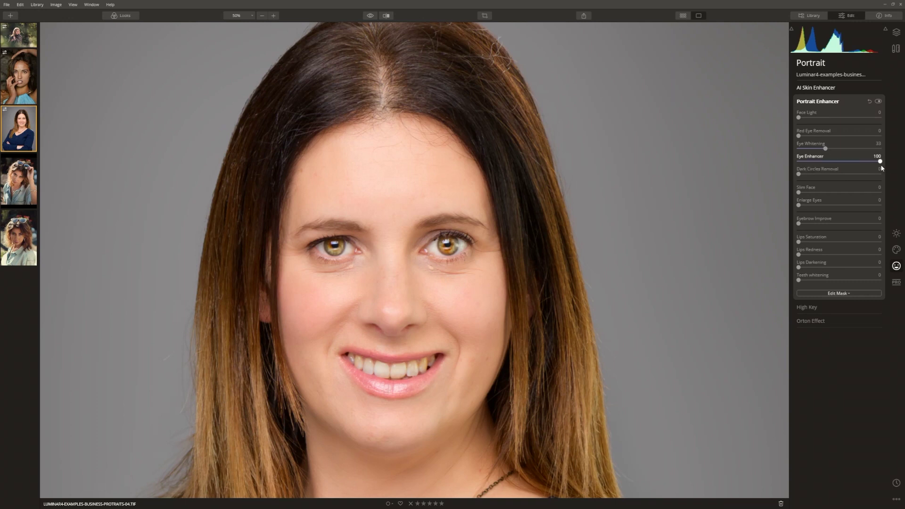
left_click_drag(880, 162, 824, 166)
left_click_drag(799, 175, 852, 180)
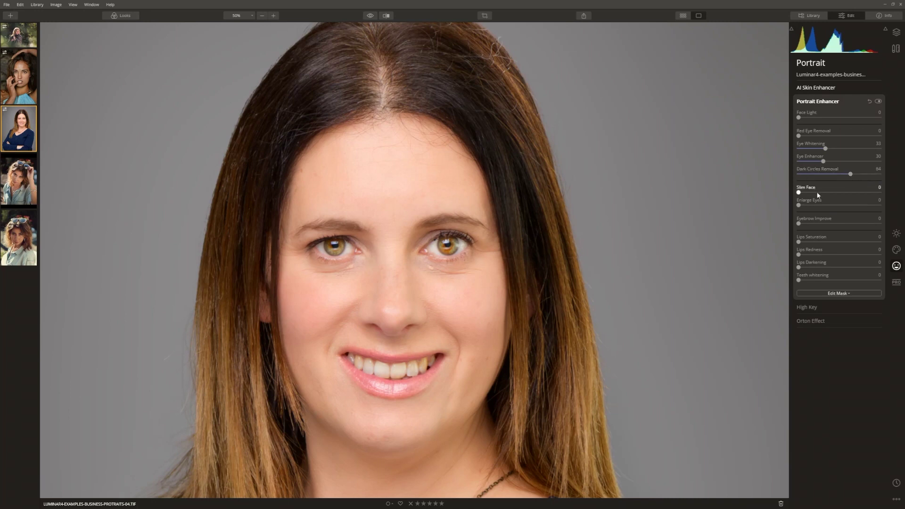
Set Slim Face 39 and lips to Saturation 24, Redness 18 and Darkening 45.
left_click_drag(798, 192, 829, 196)
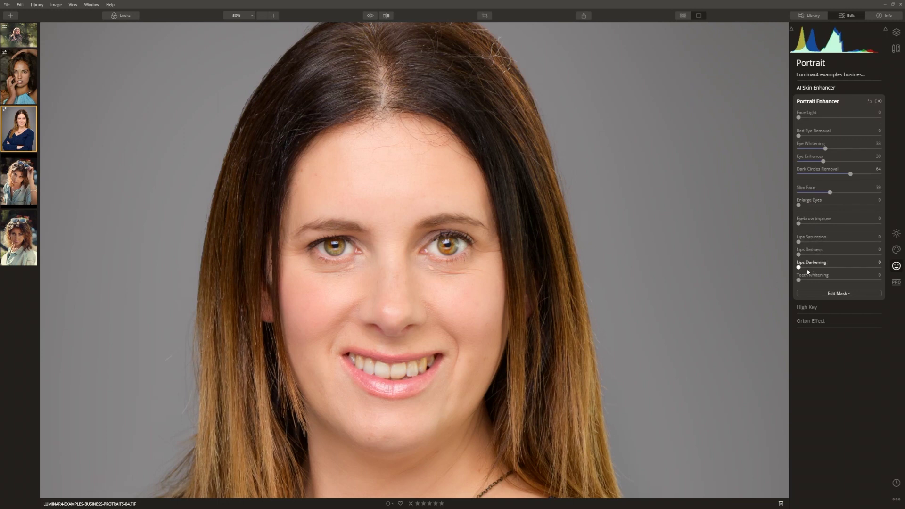
left_click_drag(798, 267, 835, 267)
left_click_drag(799, 242, 813, 253)
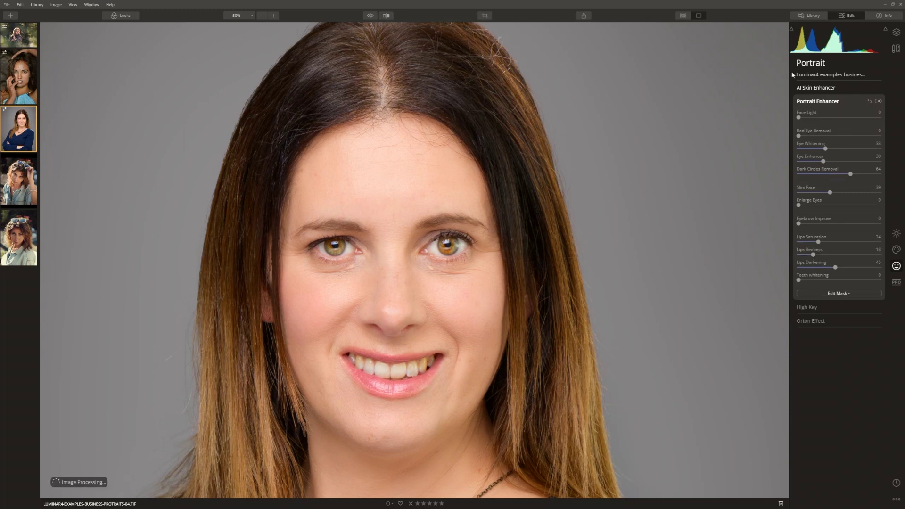
Lower Eye Whitening from 33 to about 12, checking against the original at fit-to-view.
left_click(370, 16)
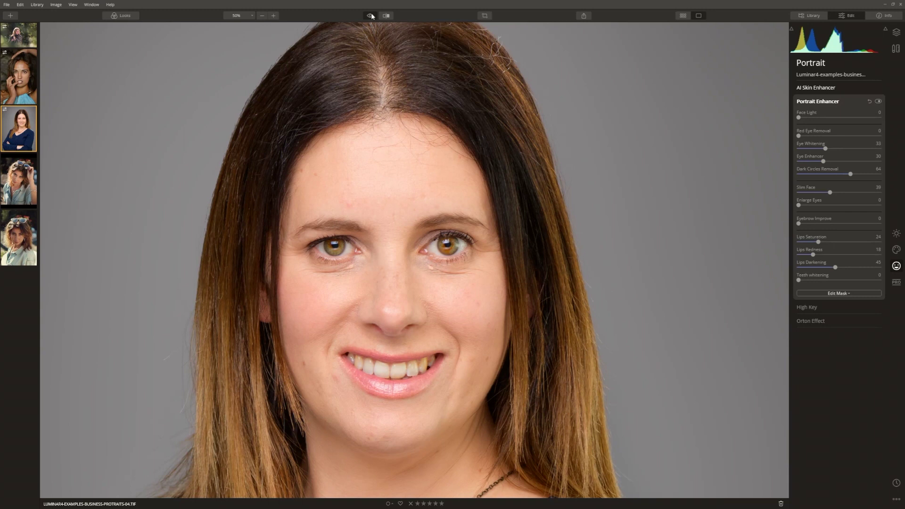
left_click(372, 15)
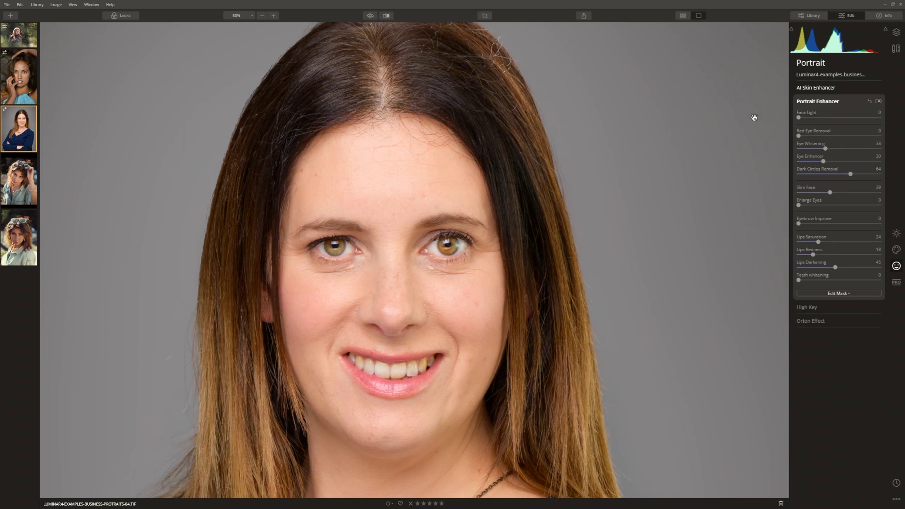
left_click_drag(825, 150, 809, 153)
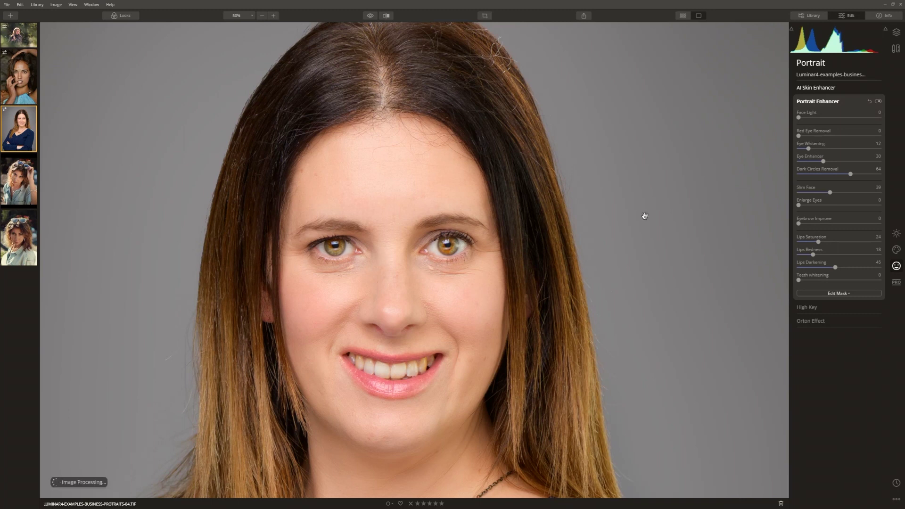
left_click(370, 16)
left_click(370, 16)
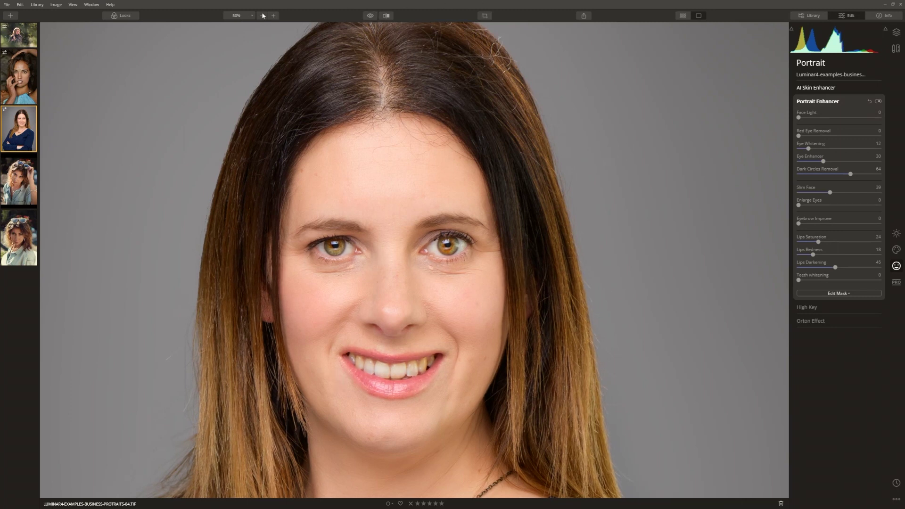
key("ctrl+0")
left_click(371, 16)
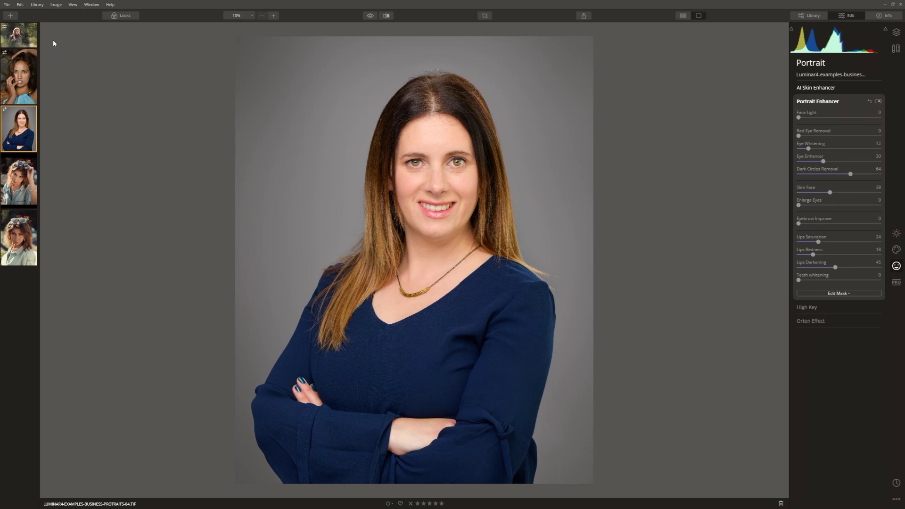
Open the forest portrait and set its AI Skin Enhancer Amount to 91.
left_click(23, 41)
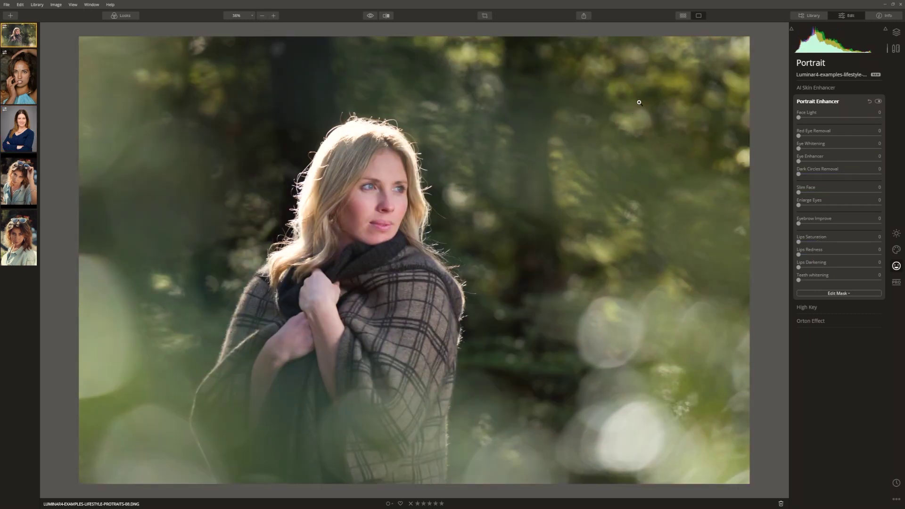
left_click(838, 87)
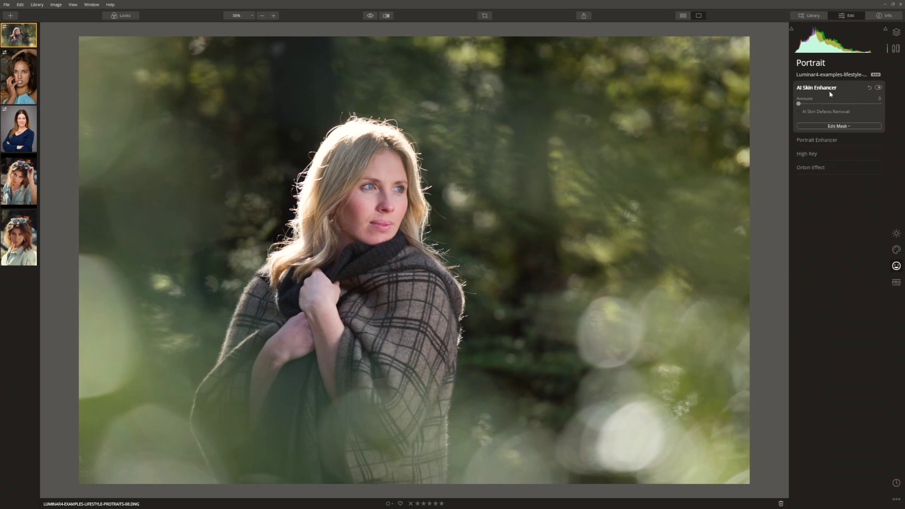
left_click(850, 103)
left_click_drag(850, 103, 874, 103)
Inspect the skin at 100% zoom, comparing with AI Skin Enhancer off and on.
left_click(278, 15)
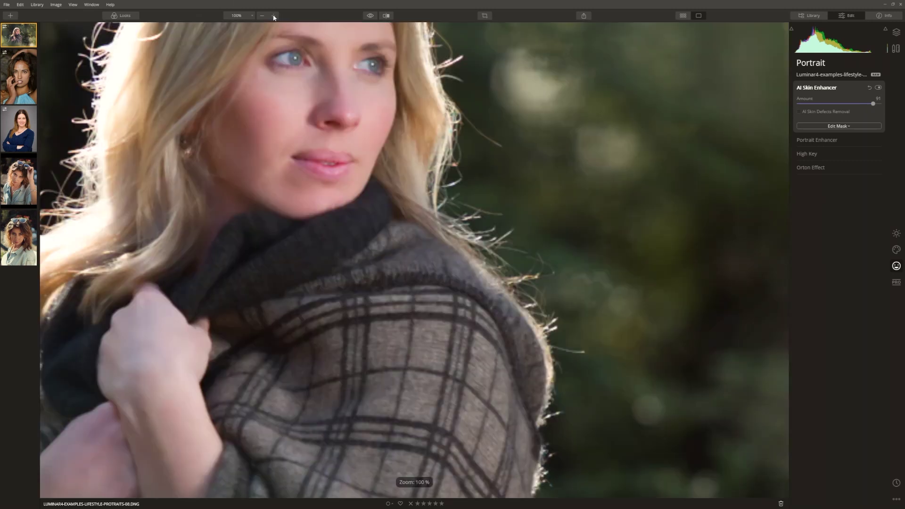
left_click_drag(393, 111, 453, 316)
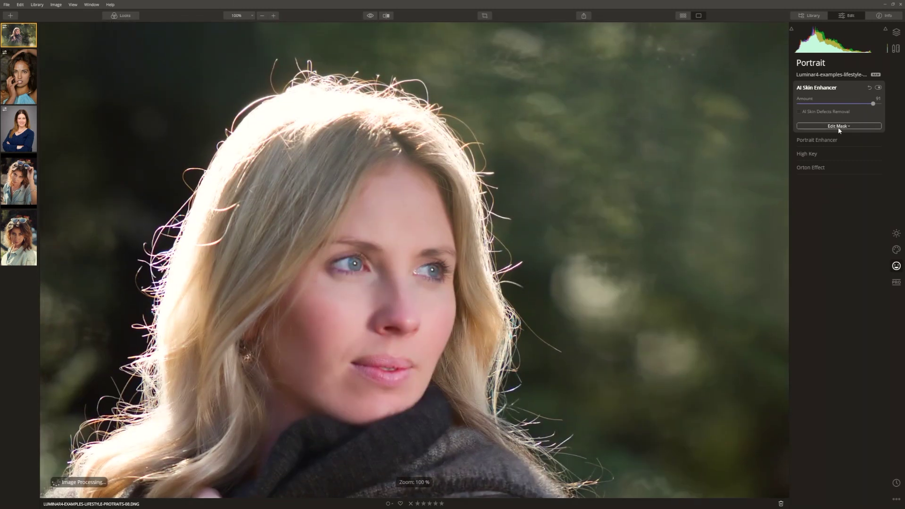
left_click(878, 88)
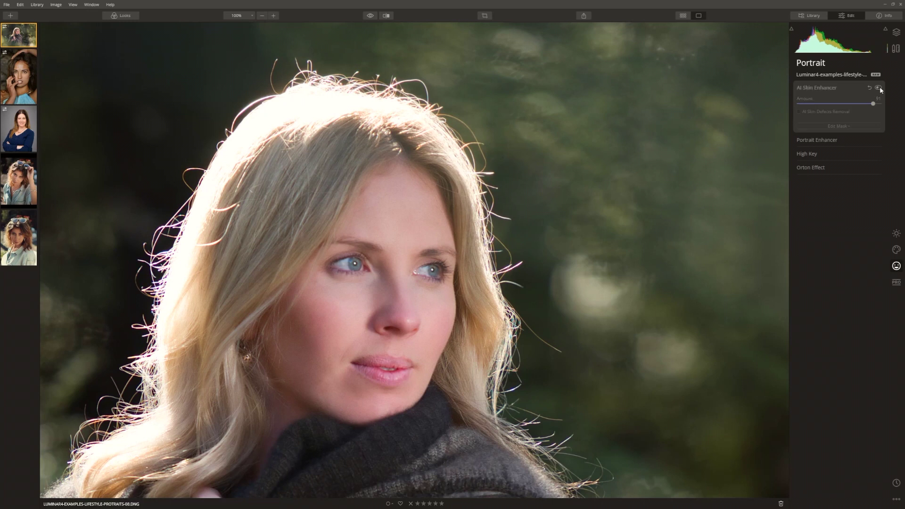
left_click(878, 88)
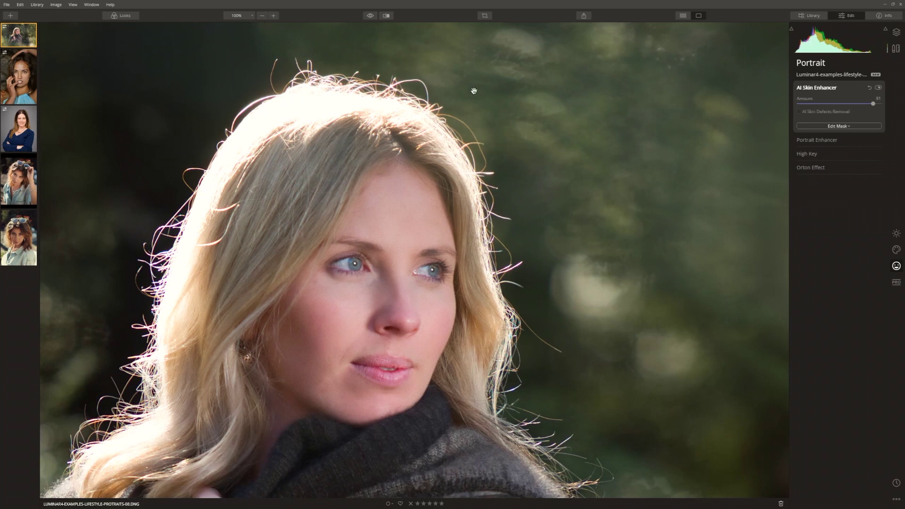
key("ctrl+0")
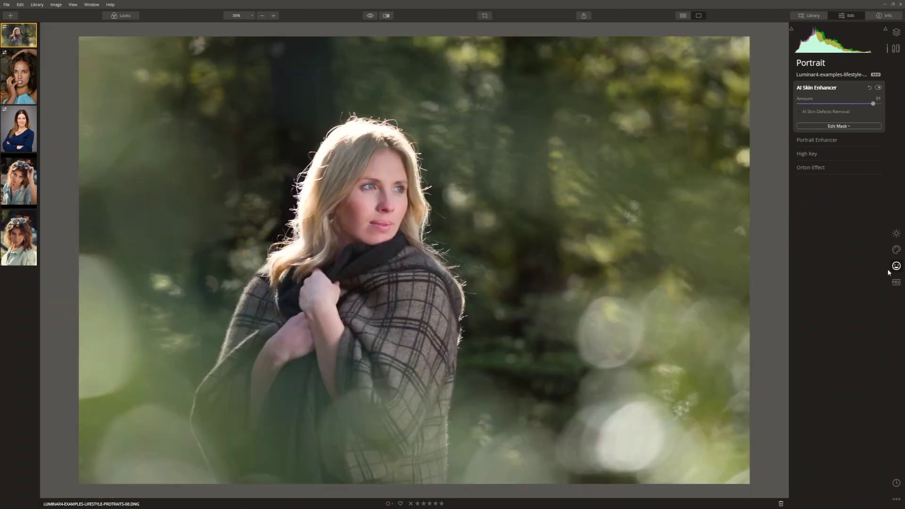
In Essentials, set AI Accent to about 38 and AI Structure Amount to 41.
left_click(893, 238)
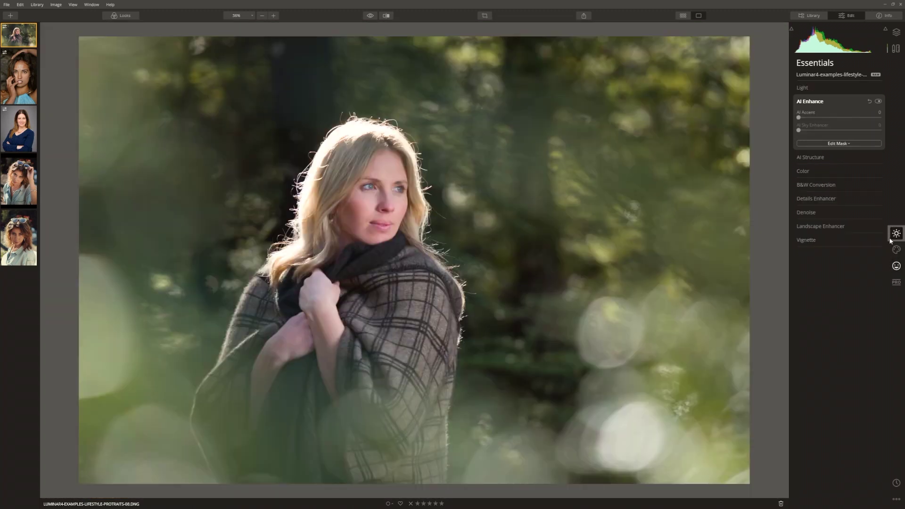
left_click_drag(799, 118, 830, 123)
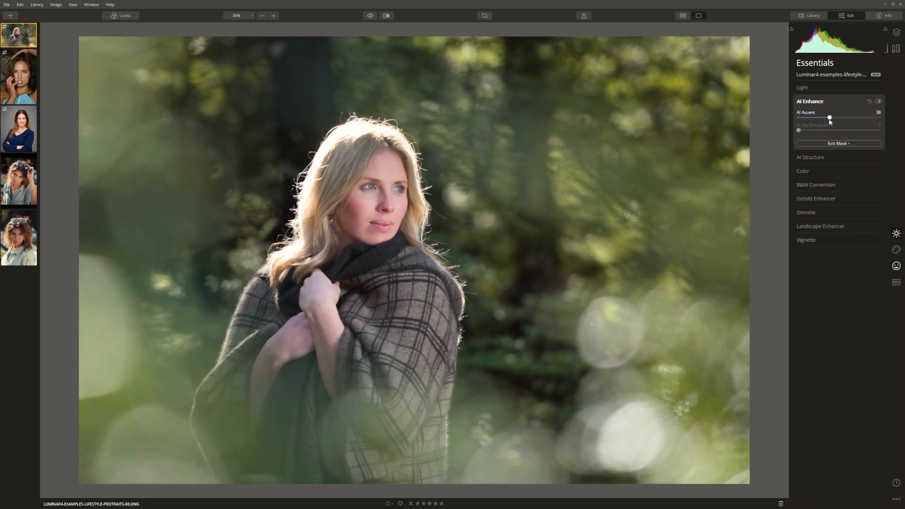
left_click(810, 157)
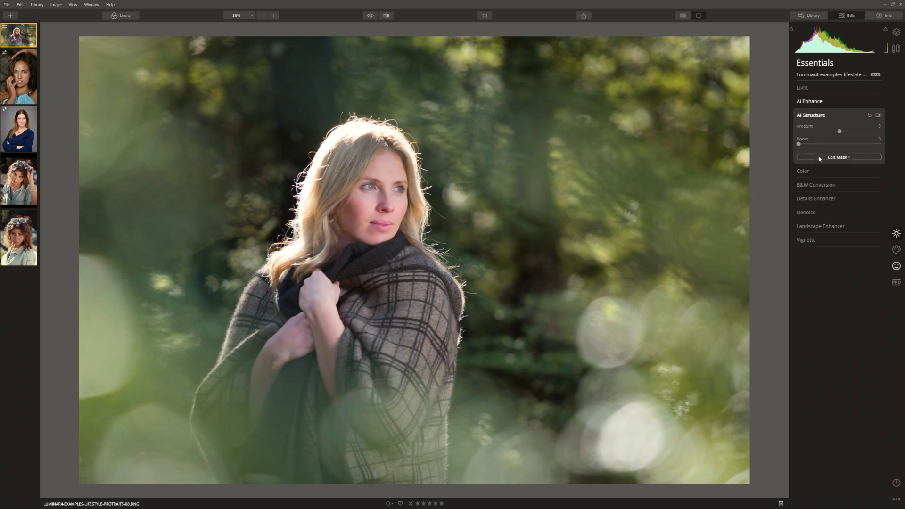
left_click_drag(840, 131, 856, 132)
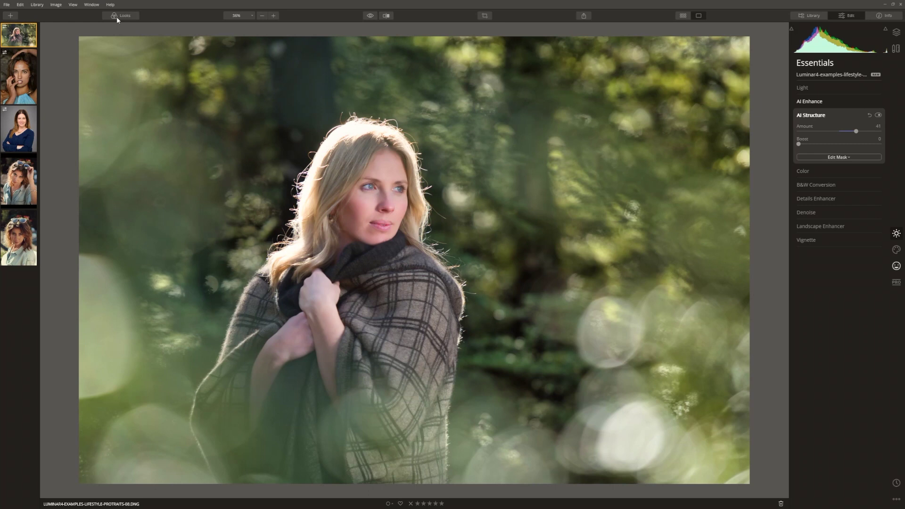
Try the Dreamy Portrait and Film looks, then apply Street Matte at amount 100.
left_click(121, 16)
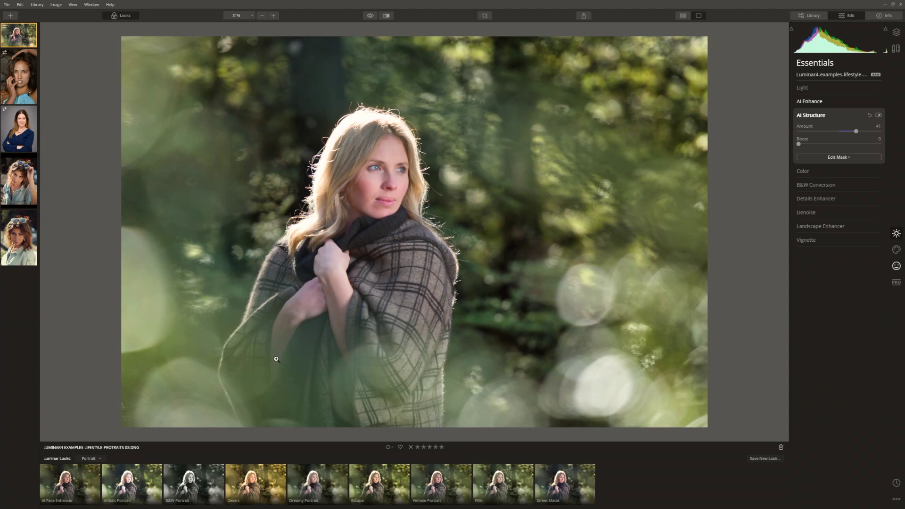
left_click(315, 475)
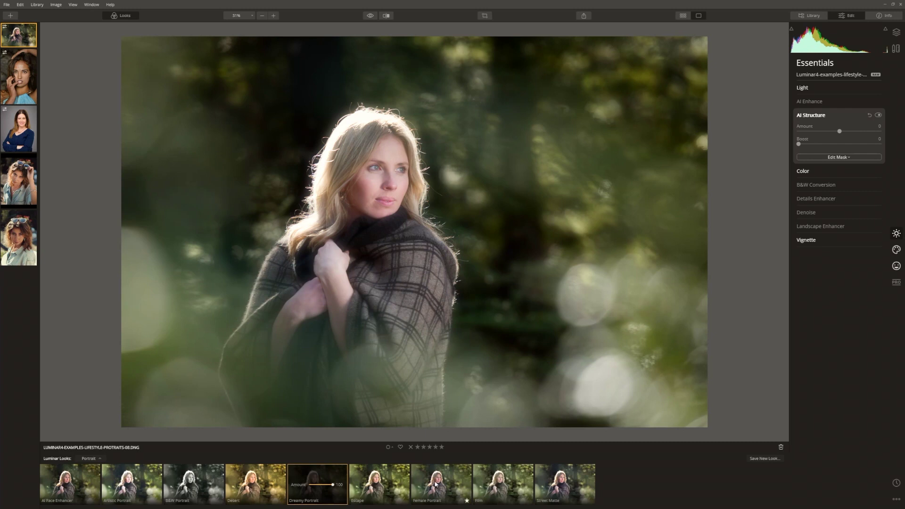
left_click(486, 471)
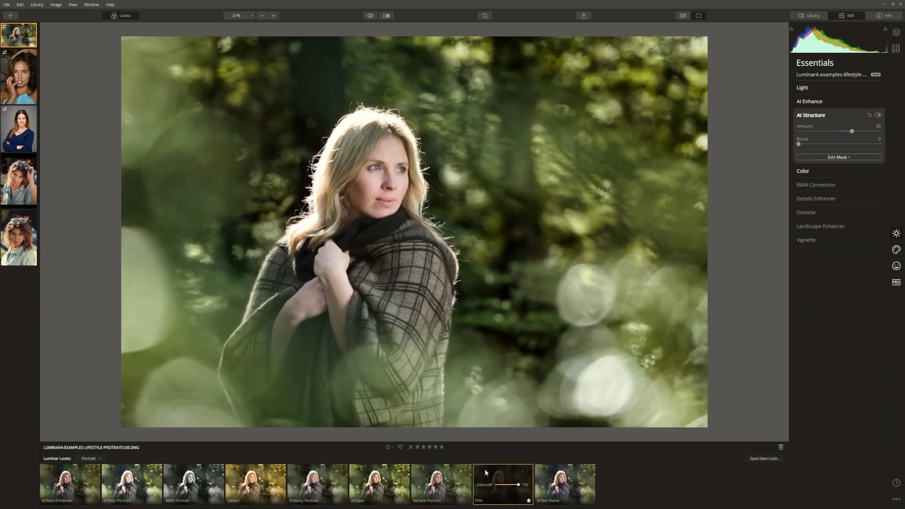
left_click(555, 480)
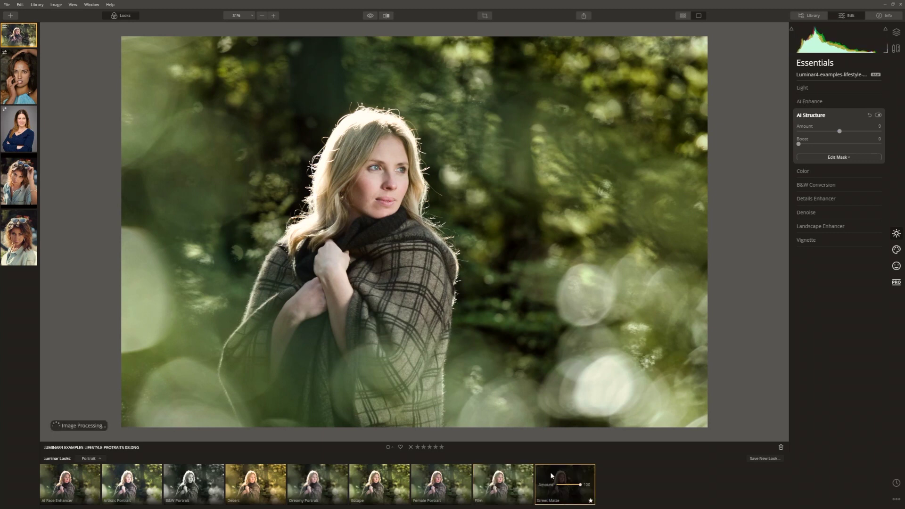